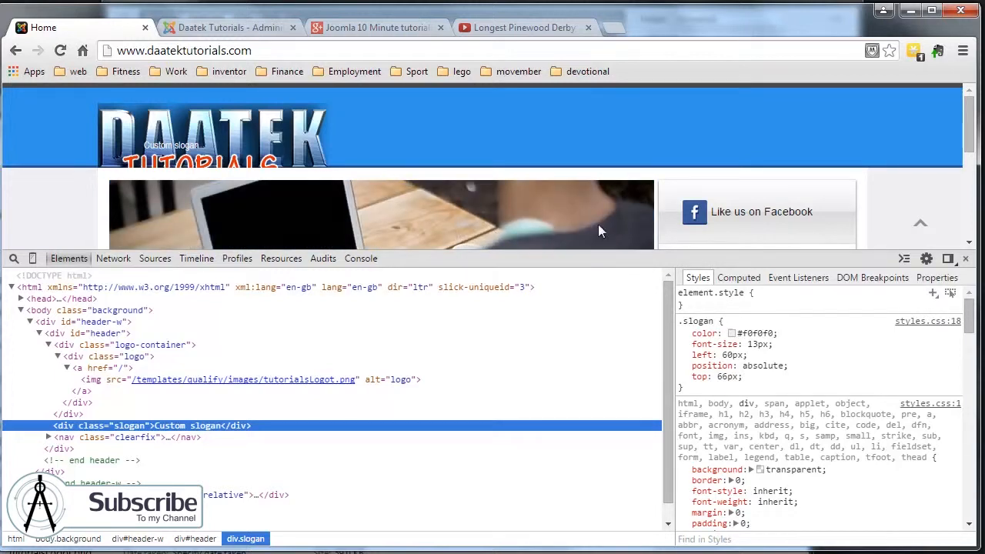
# Step: Switch to Artisteer and look over the Nvidia template's header options and the available export formats
pyautogui.moveTo(621, 252)
pyautogui.mouseDown()
pyautogui.moveTo(620, 288)
pyautogui.moveTo(619, 247)
pyautogui.mouseUp()
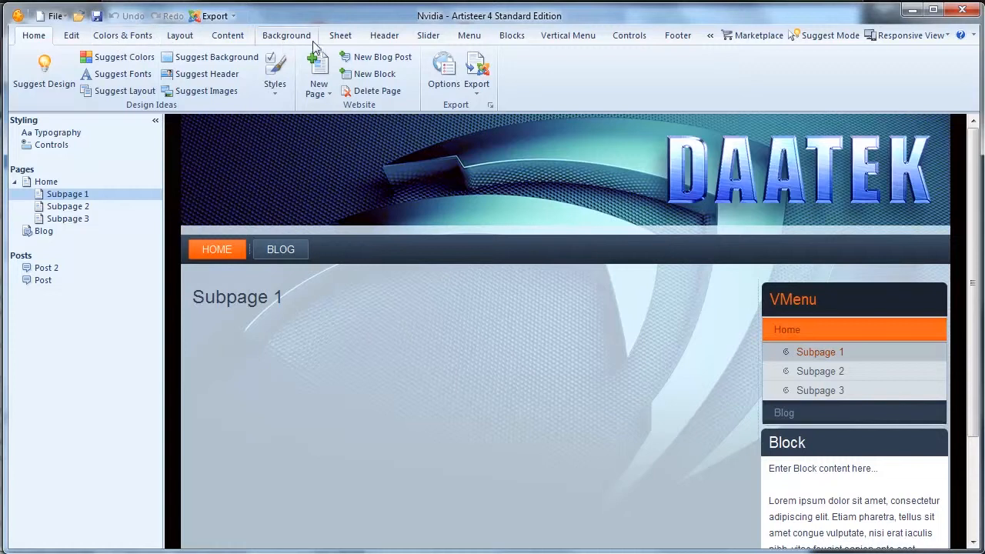
pyautogui.click(382, 45)
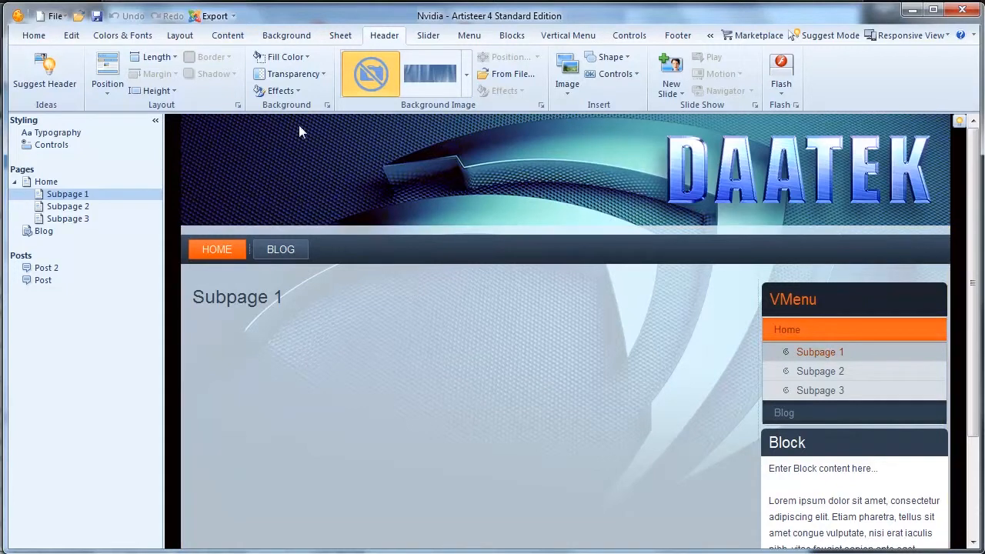
pyautogui.click(234, 16)
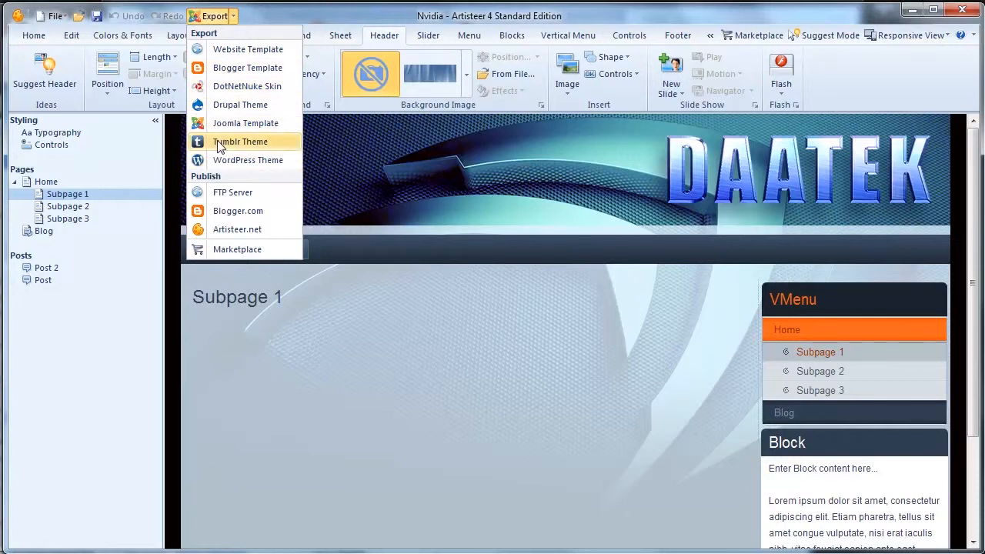
pyautogui.click(253, 18)
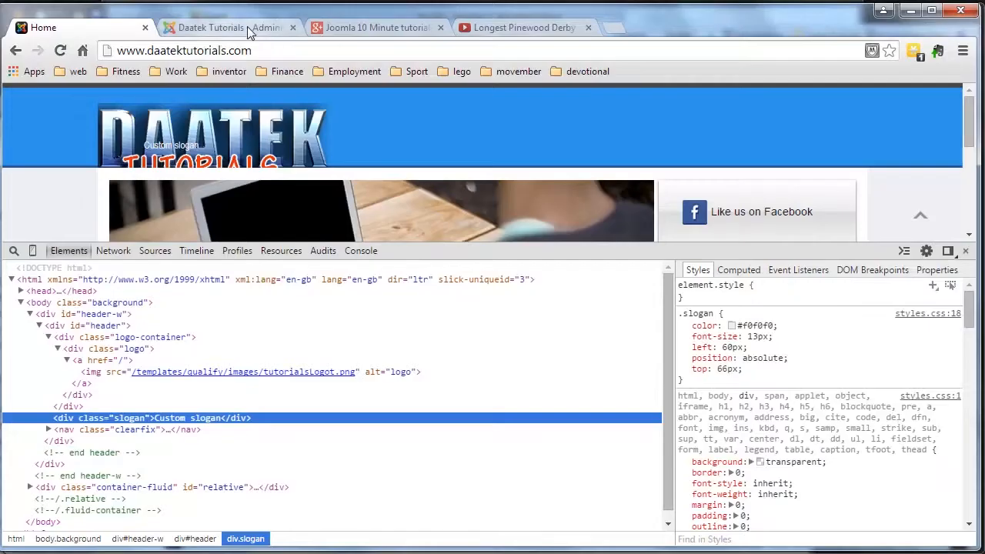
# Step: Switch to the site's home page in the browser and inspect the logo image's source path in the HTML
pyautogui.click(247, 31)
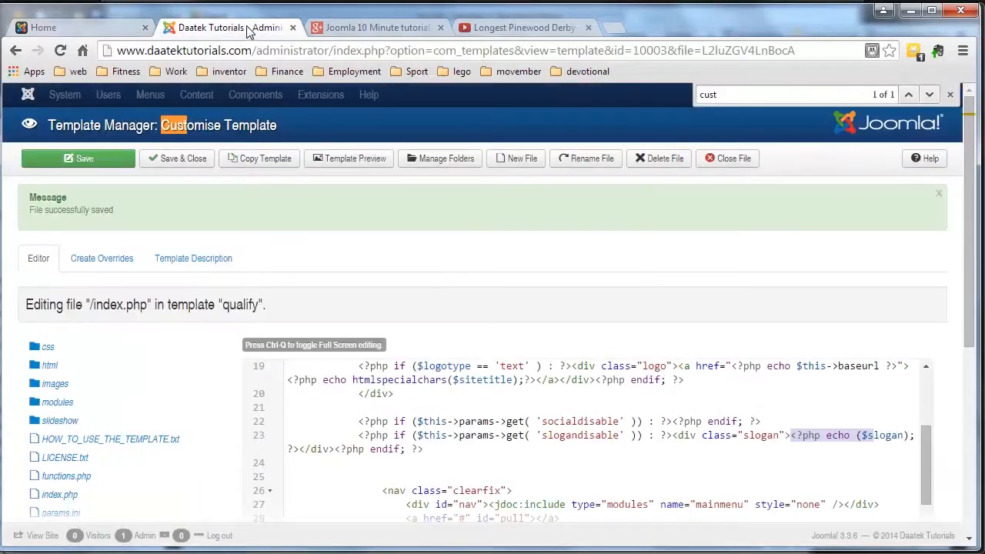
pyautogui.click(123, 31)
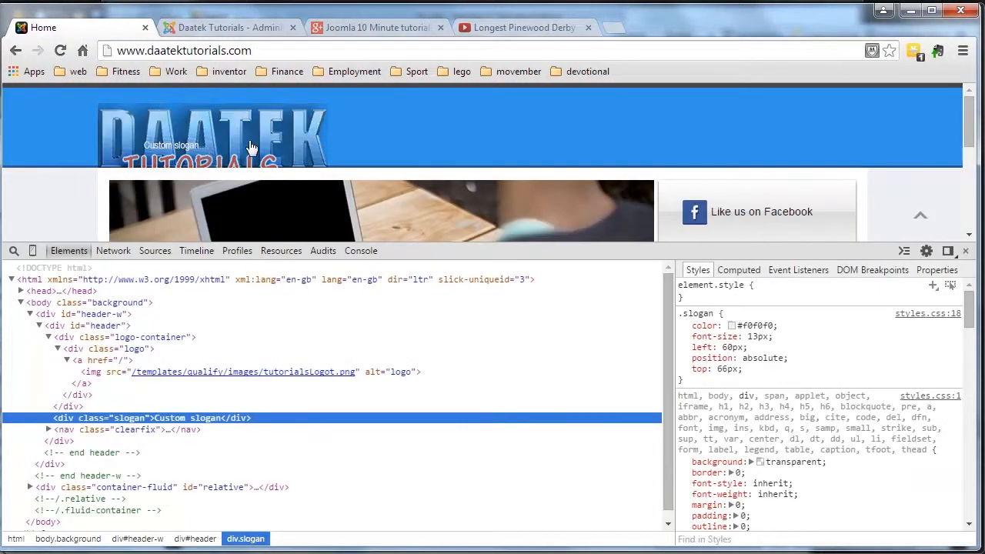
pyautogui.click(388, 137)
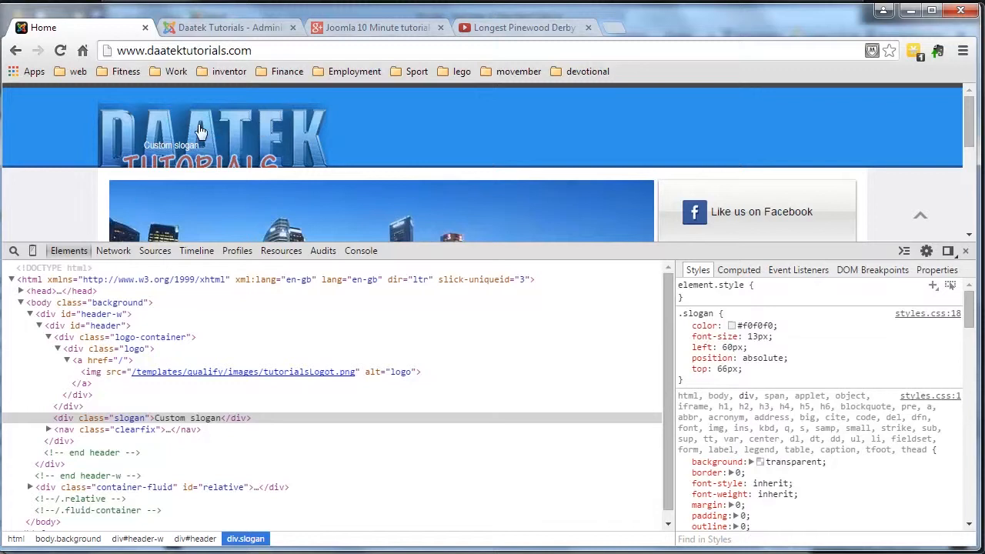
pyautogui.moveTo(328, 380)
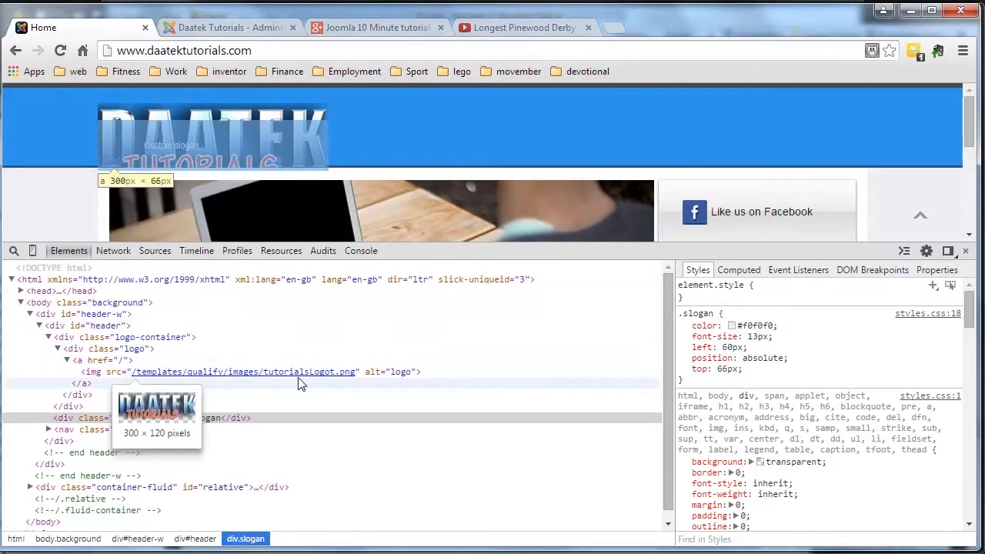
# Step: Close the template file open in the Joomla administrator and launch the eXtplorer component
pyautogui.click(258, 29)
pyautogui.click(721, 160)
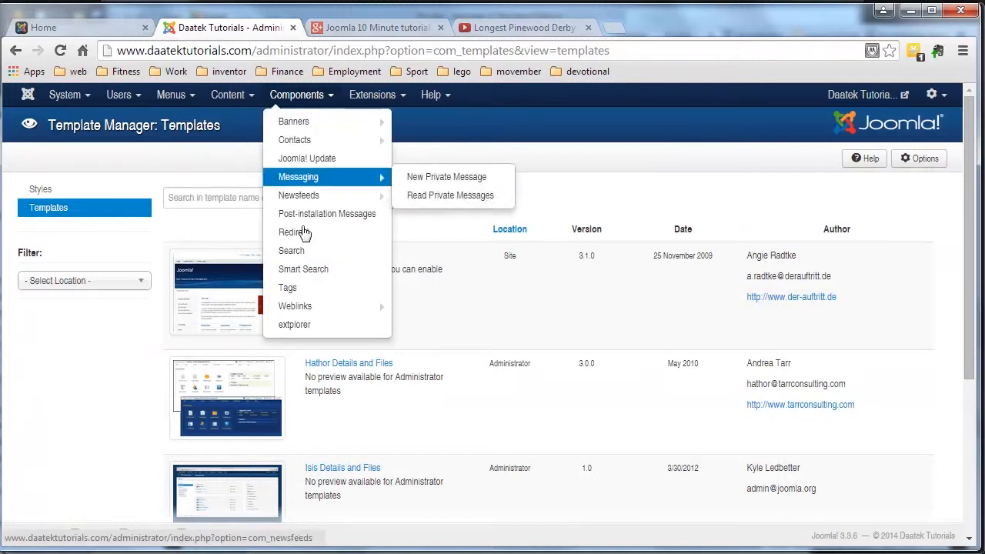
pyautogui.click(293, 325)
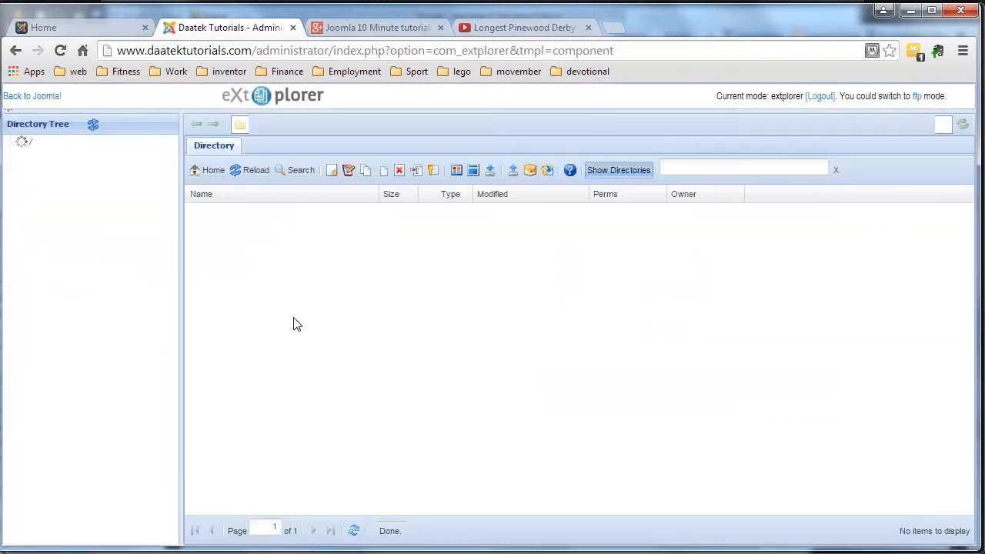
# Step: Browse to the templates/qualify/images folder and find tutorialsLogot.png in the file list
pyautogui.click(22, 350)
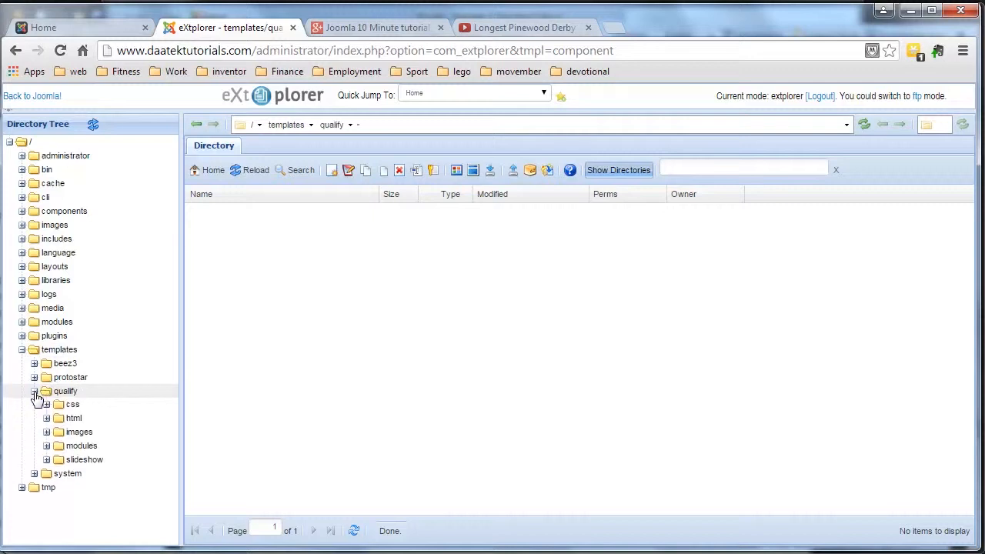
pyautogui.click(76, 434)
pyautogui.scroll(-2, 262, 391)
pyautogui.scroll(-3, 262, 391)
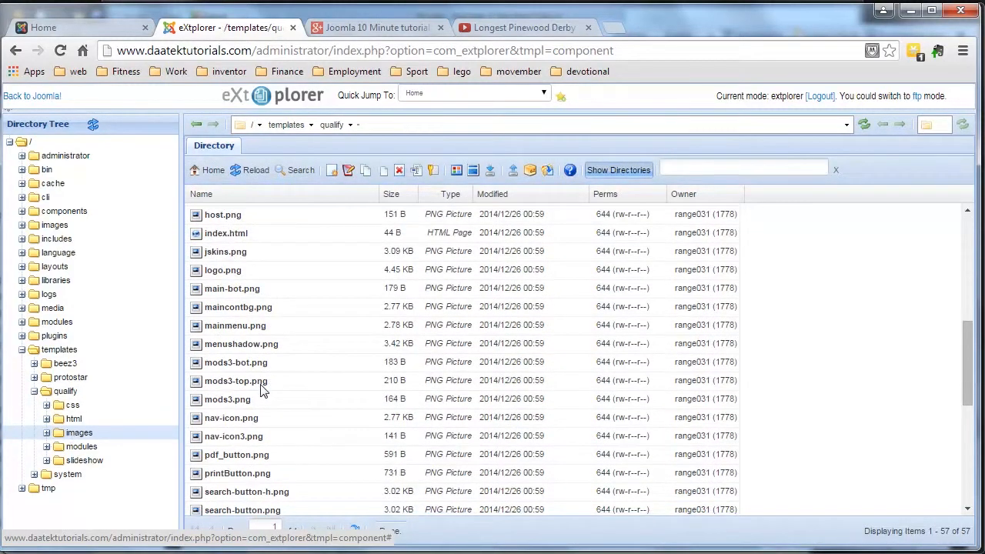
pyautogui.scroll(-3, 261, 391)
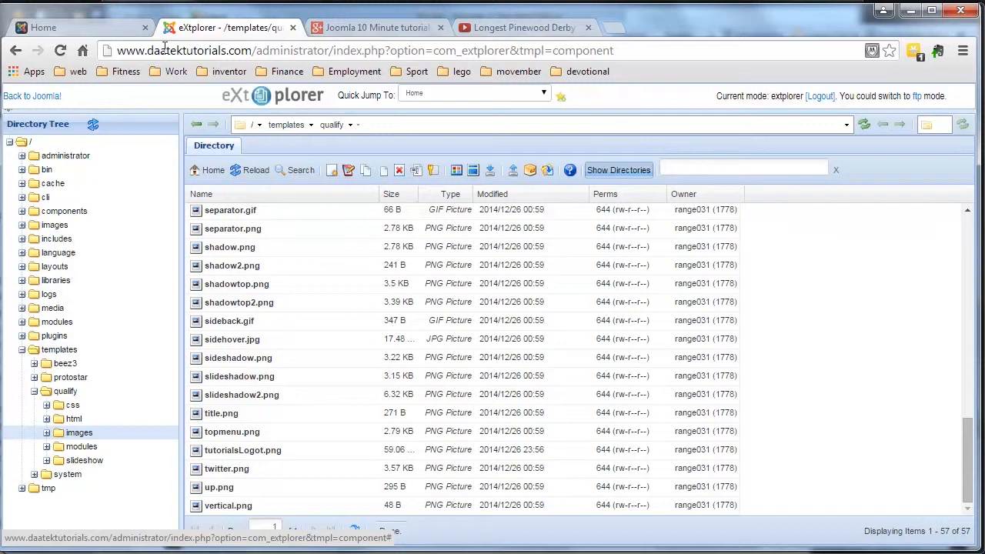
# Step: Return to Joomla and open the Qualify template's details and files in the Template Manager
pyautogui.click(31, 97)
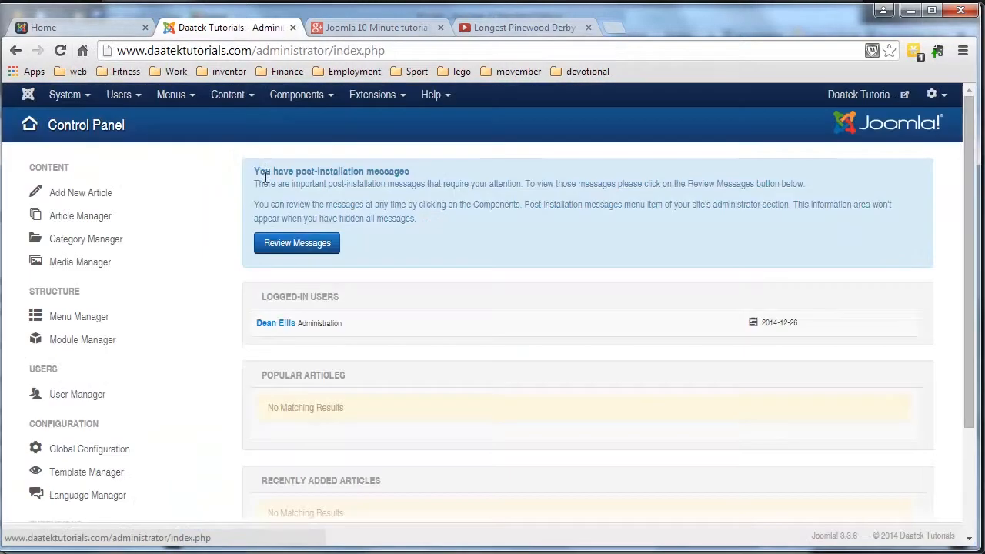
pyautogui.click(331, 99)
pyautogui.click(362, 97)
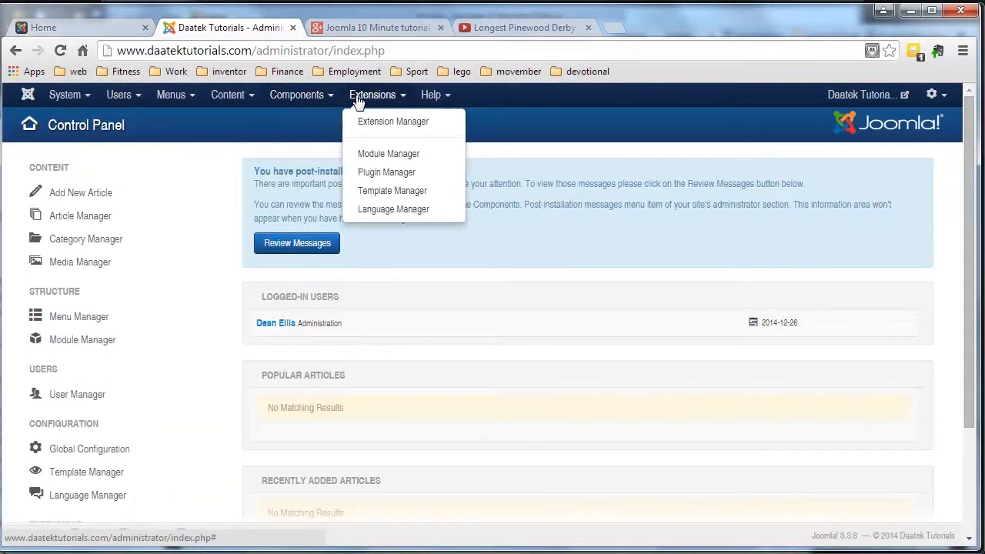
pyautogui.click(399, 194)
pyautogui.click(49, 217)
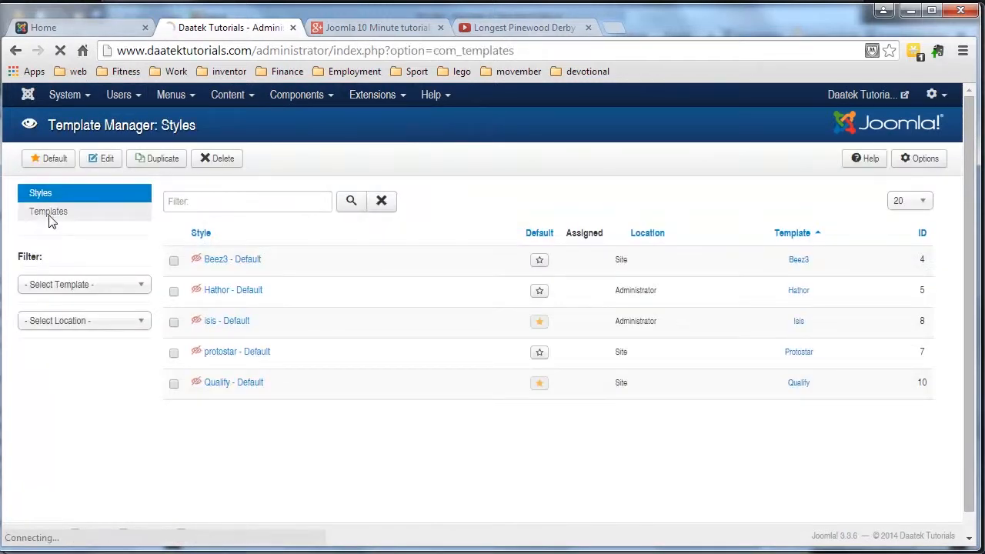
pyautogui.scroll(-5, 322, 307)
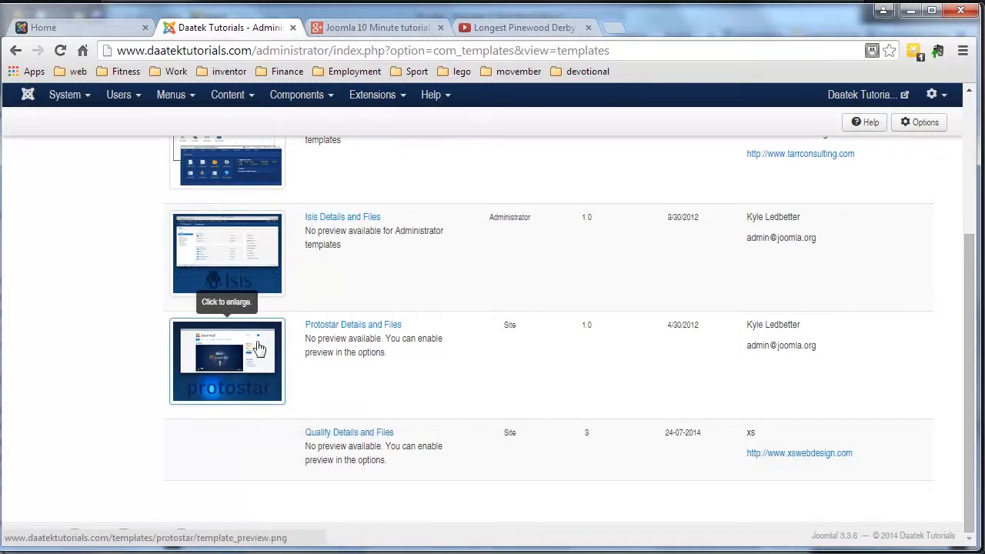
pyautogui.click(346, 439)
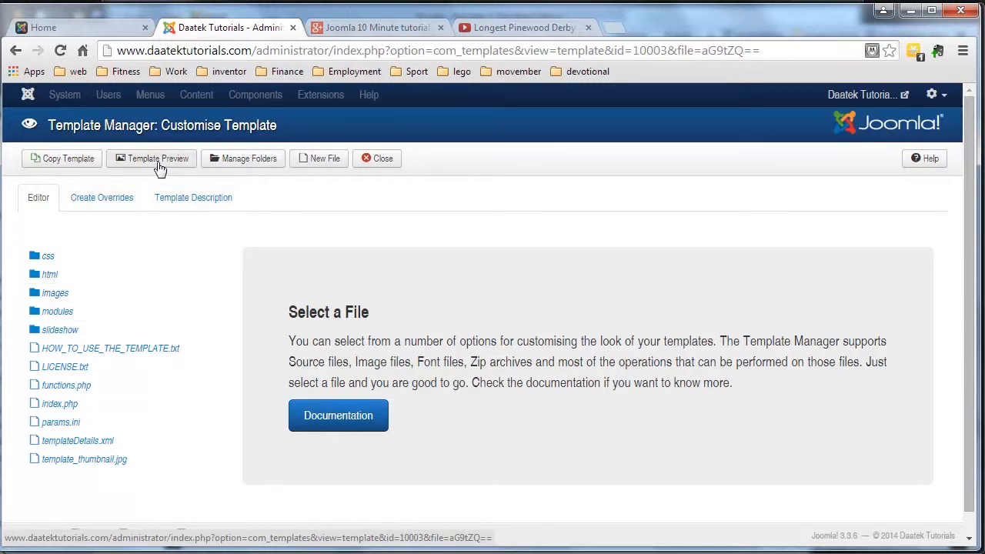
# Step: Expand the template's images folder and open tutorialsLogot.png
pyautogui.click(46, 295)
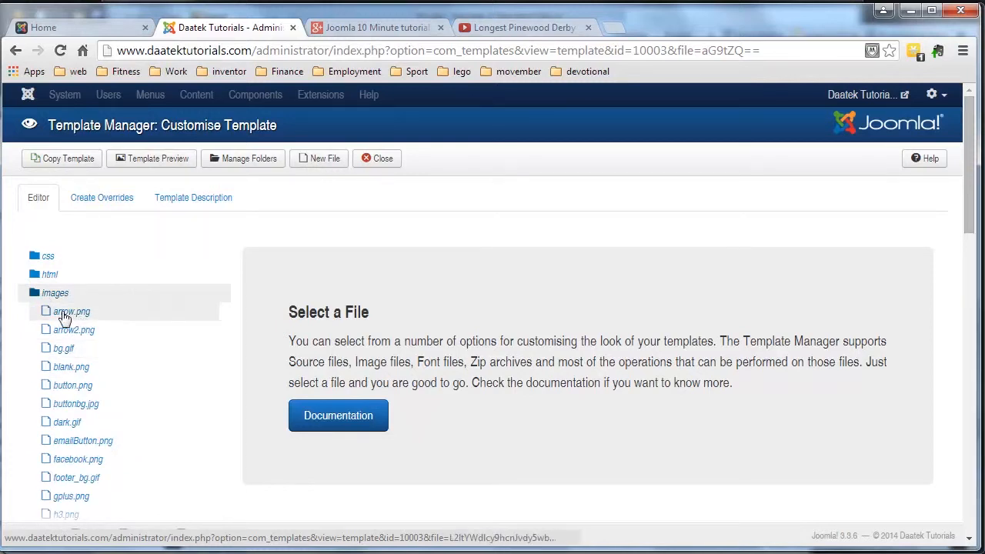
pyautogui.scroll(-10, 116, 363)
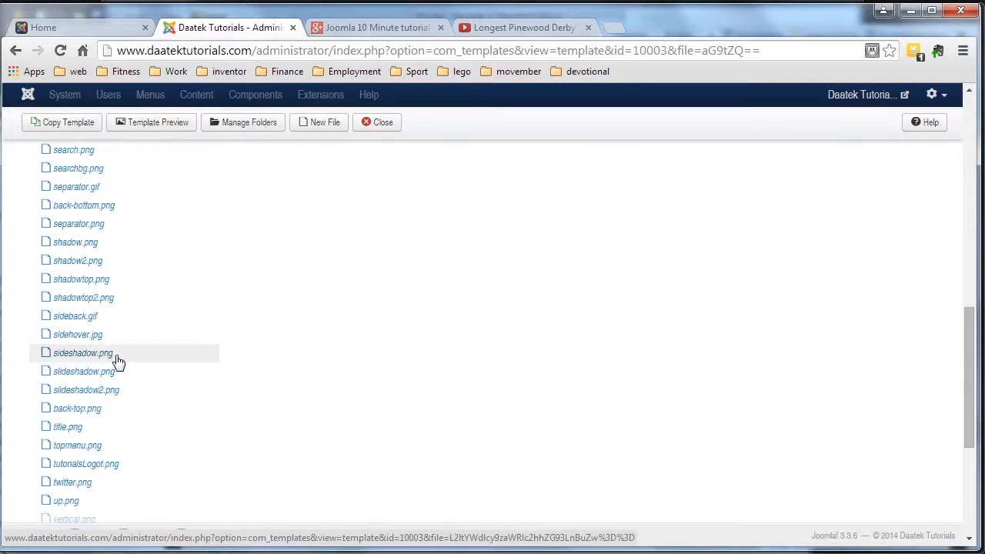
pyautogui.scroll(-2, 117, 362)
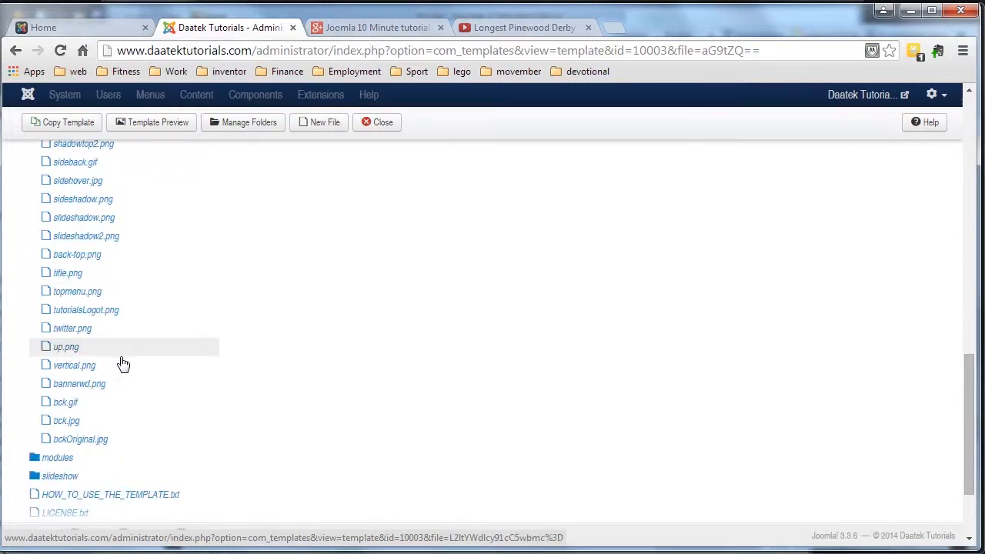
pyautogui.click(99, 313)
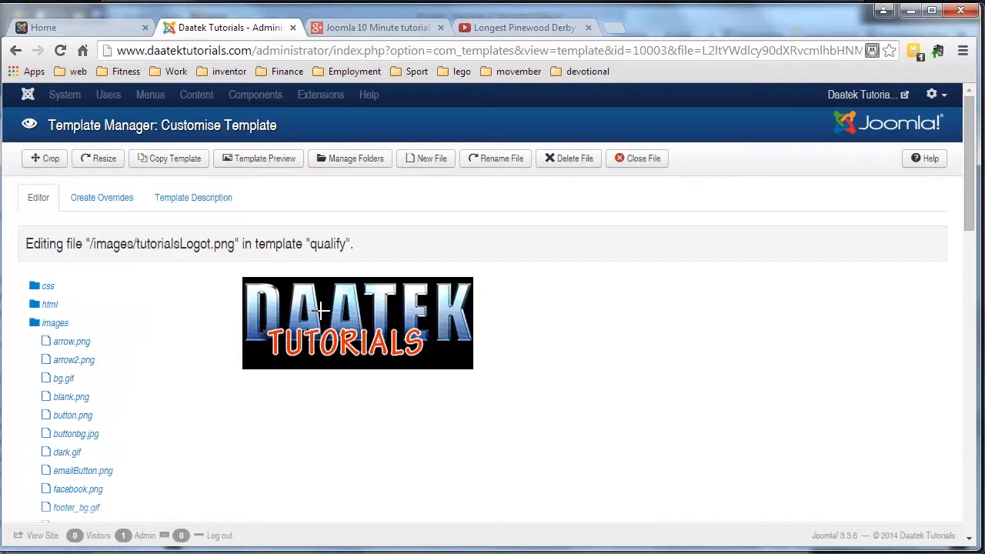
pyautogui.scroll(-11, 189, 371)
pyautogui.scroll(11, 189, 371)
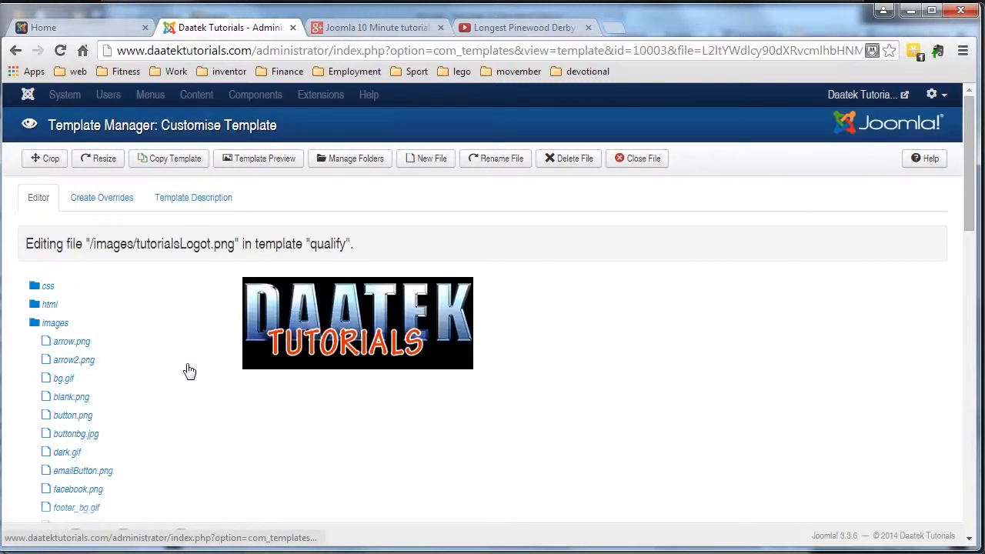
# Step: Rename the open logo image file to TutsLogo
pyautogui.click(501, 164)
pyautogui.click(452, 184)
pyautogui.write('TutsLo')
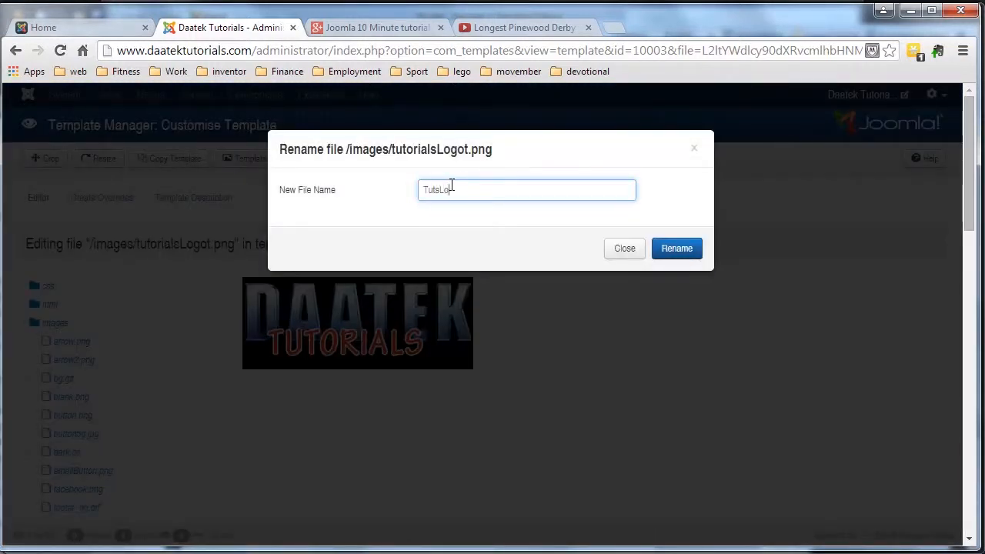
pyautogui.click(677, 249)
# Step: Look through the template's images folder to check the listed files after the rename
pyautogui.scroll(-3, 215, 354)
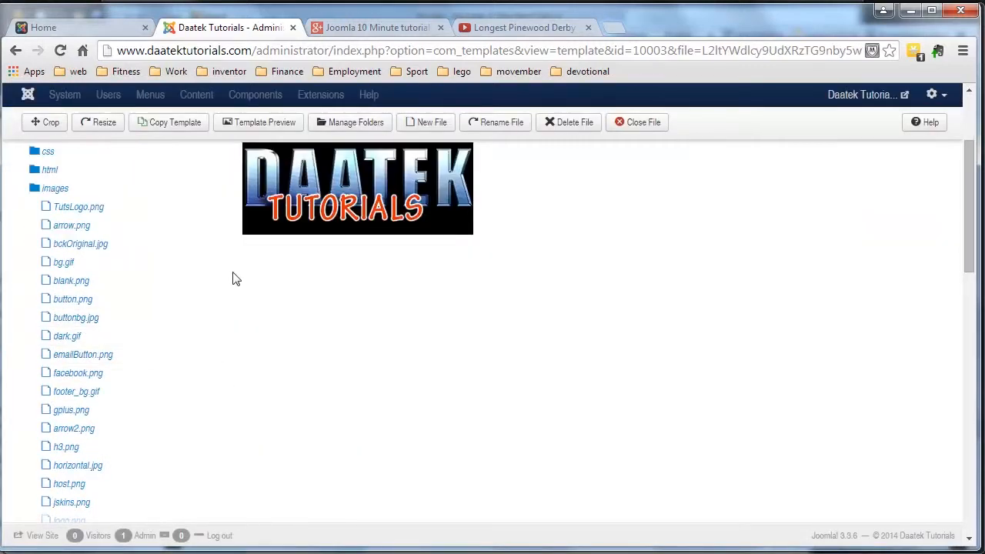
pyautogui.scroll(-15, 215, 308)
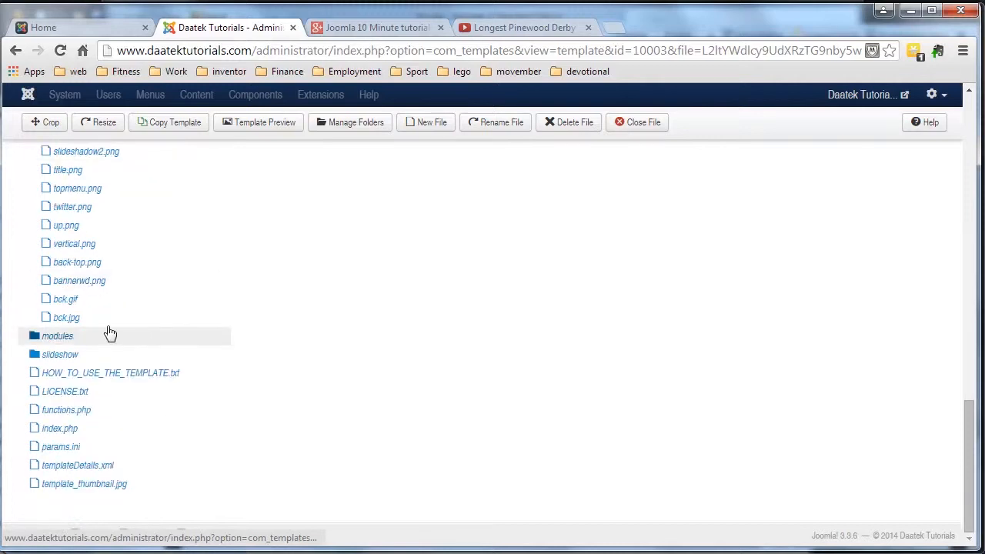
pyautogui.scroll(5, 112, 308)
pyautogui.scroll(10, 115, 308)
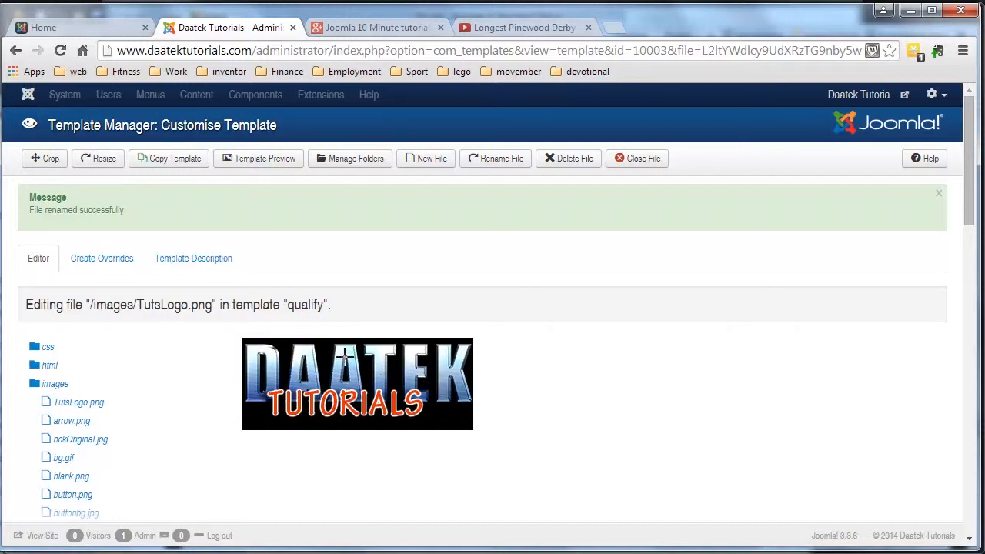
pyautogui.scroll(-15, 343, 354)
pyautogui.scroll(4, 341, 351)
pyautogui.scroll(-8, 342, 346)
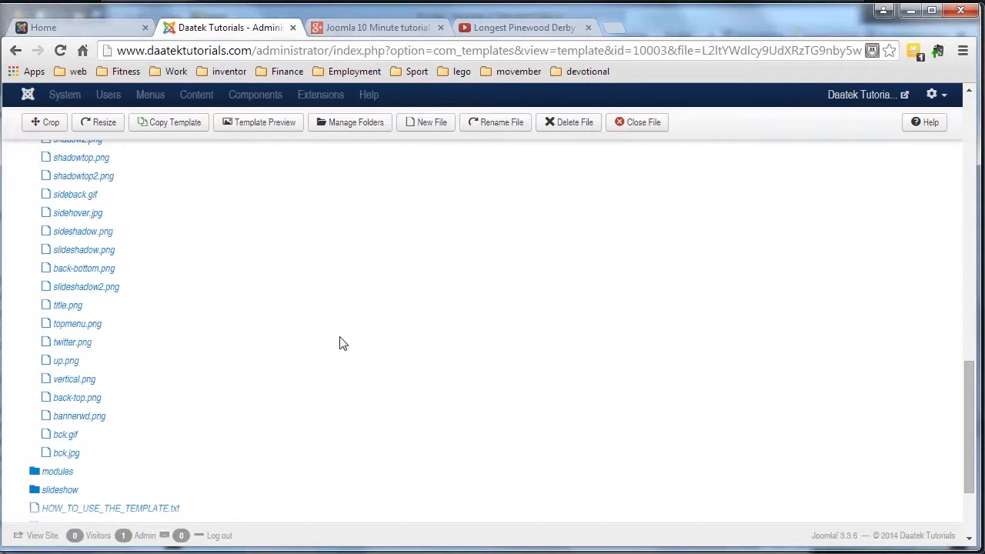
pyautogui.scroll(-3, 342, 344)
pyautogui.scroll(15, 343, 344)
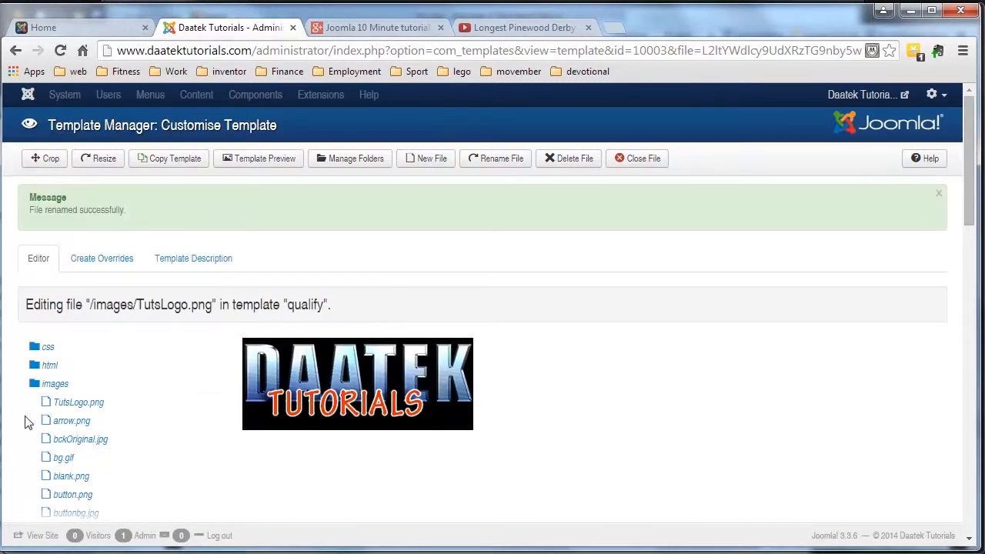
# Step: Reload the site's home page to check how the header logo displays
pyautogui.click(93, 30)
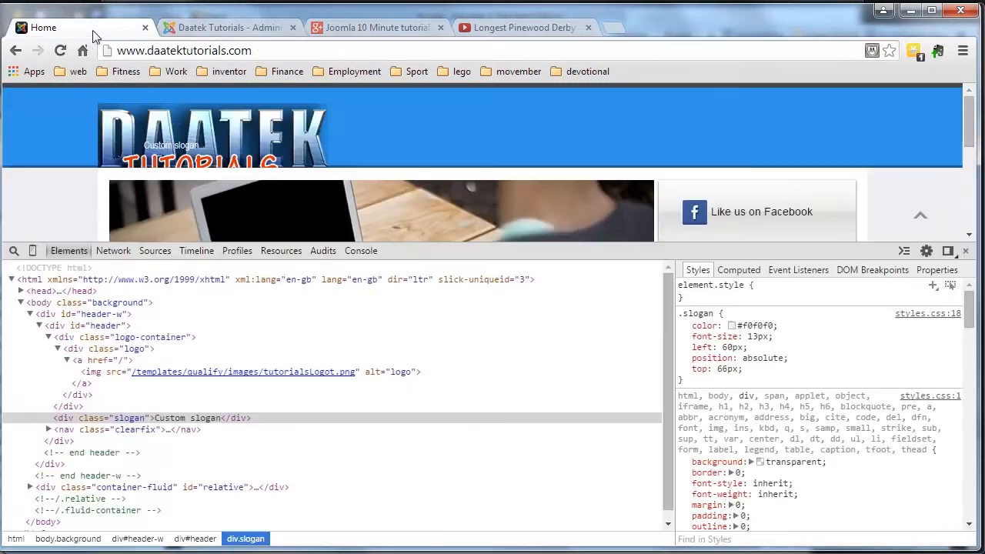
pyautogui.click(62, 50)
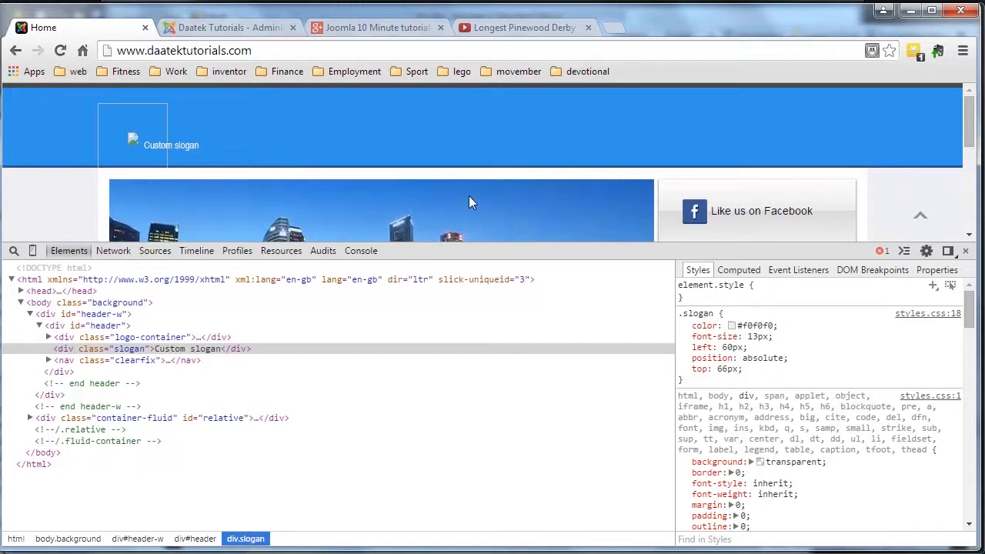
# Step: Return to the Joomla Template Manager and open the Qualify template's index.php for editing
pyautogui.click(231, 27)
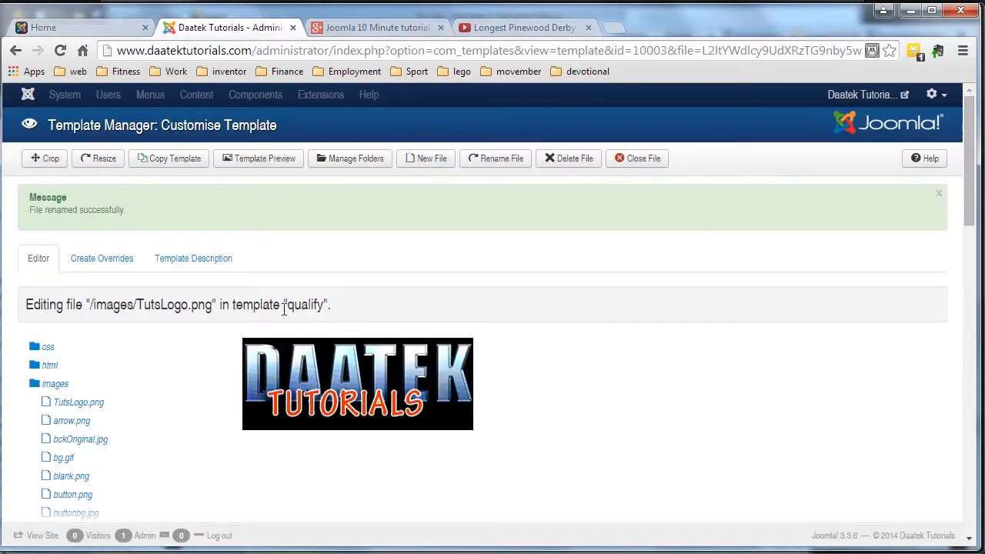
pyautogui.scroll(-10, 284, 308)
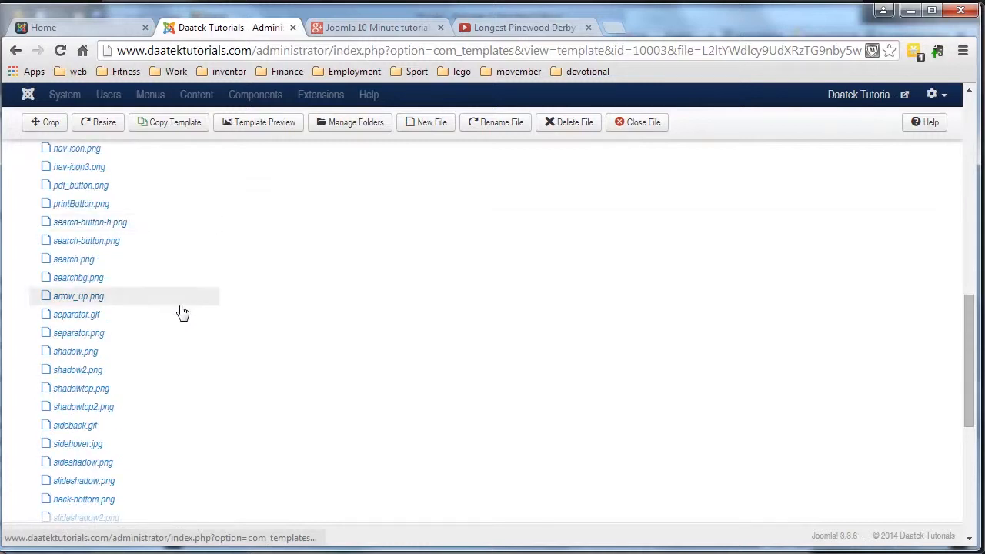
pyautogui.scroll(-5, 181, 311)
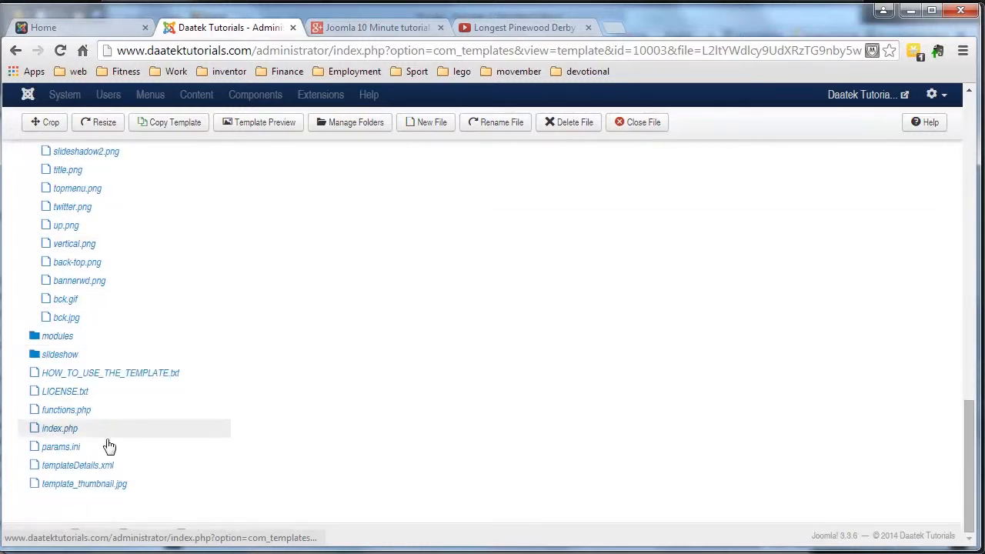
pyautogui.click(55, 432)
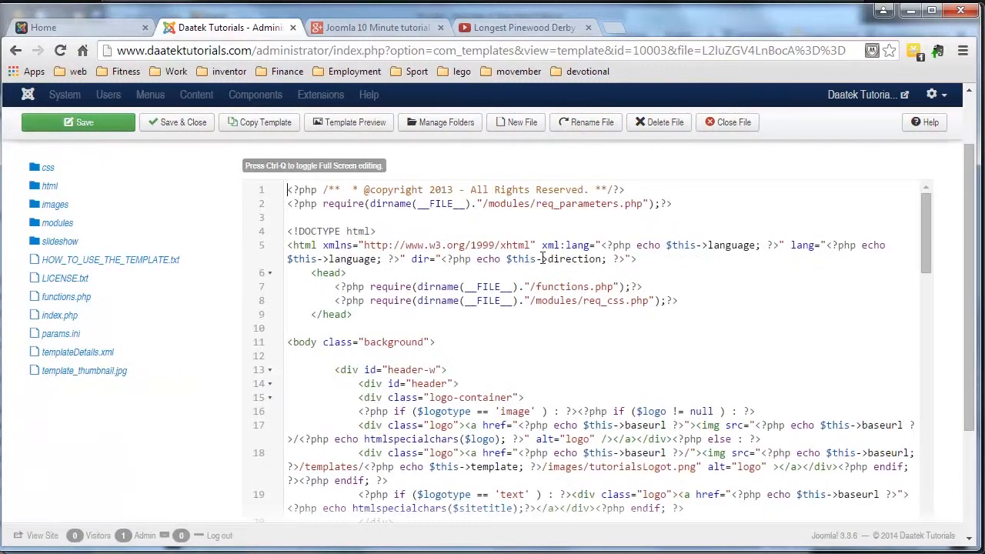
# Step: Search index.php for "logot" to locate the header logo's image path in the logo-container section
pyautogui.scroll(2, 504, 258)
pyautogui.scroll(-6, 499, 276)
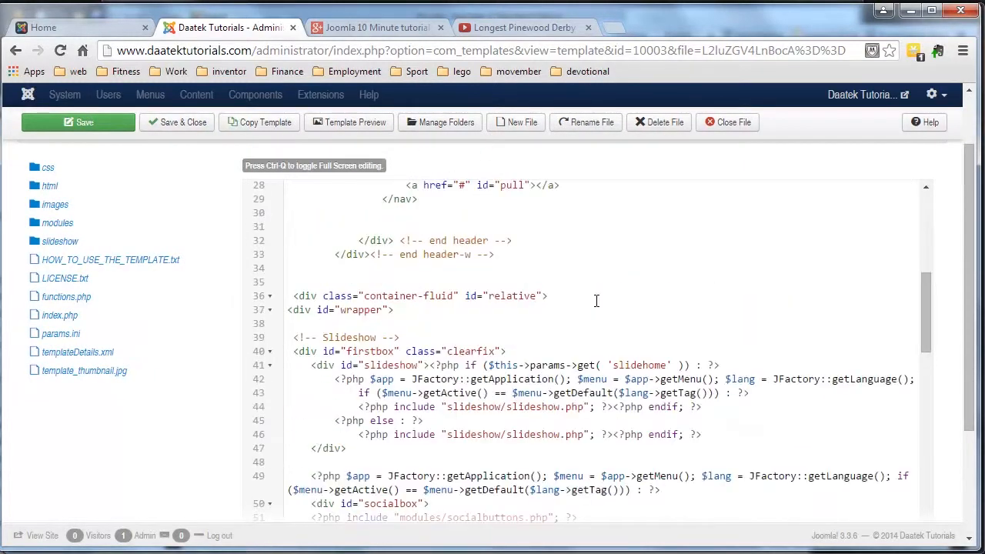
pyautogui.scroll(6, 596, 300)
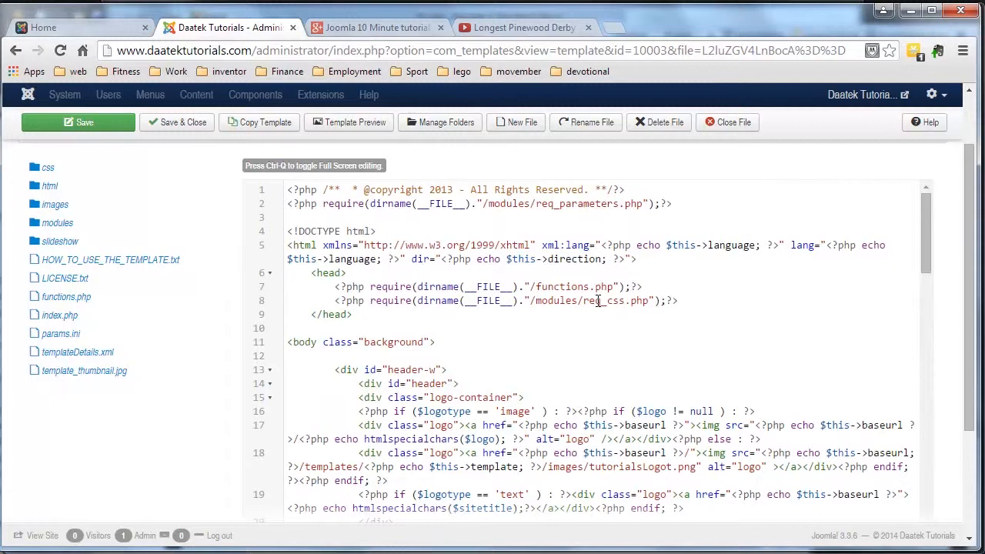
pyautogui.hotkey('ctrl', 'f')
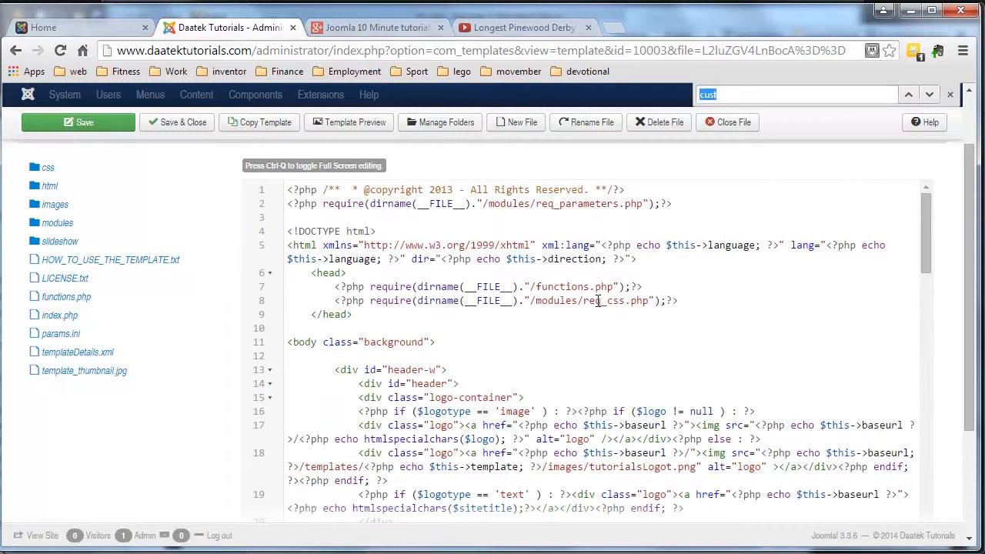
pyautogui.write('logot')
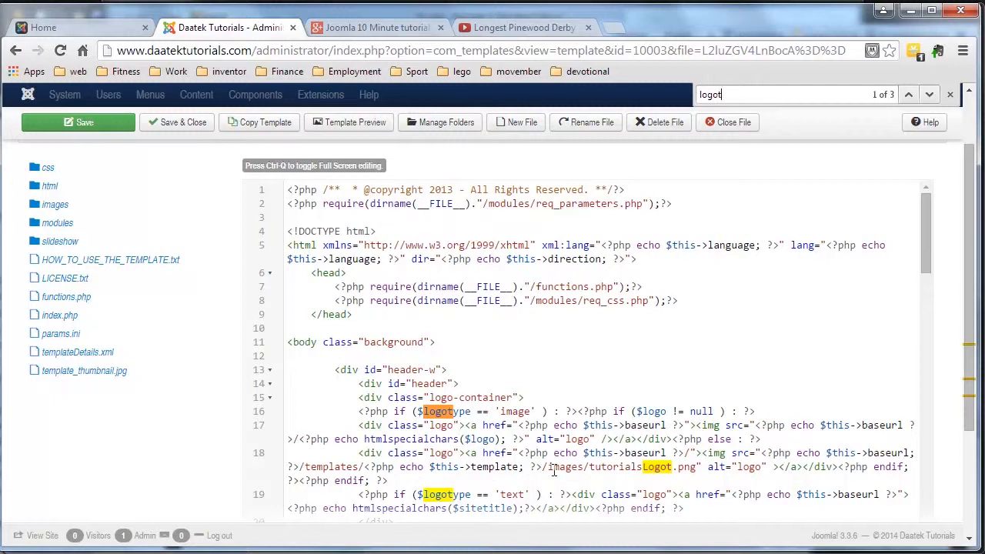
pyautogui.moveTo(543, 468); pyautogui.dragTo(695, 467)
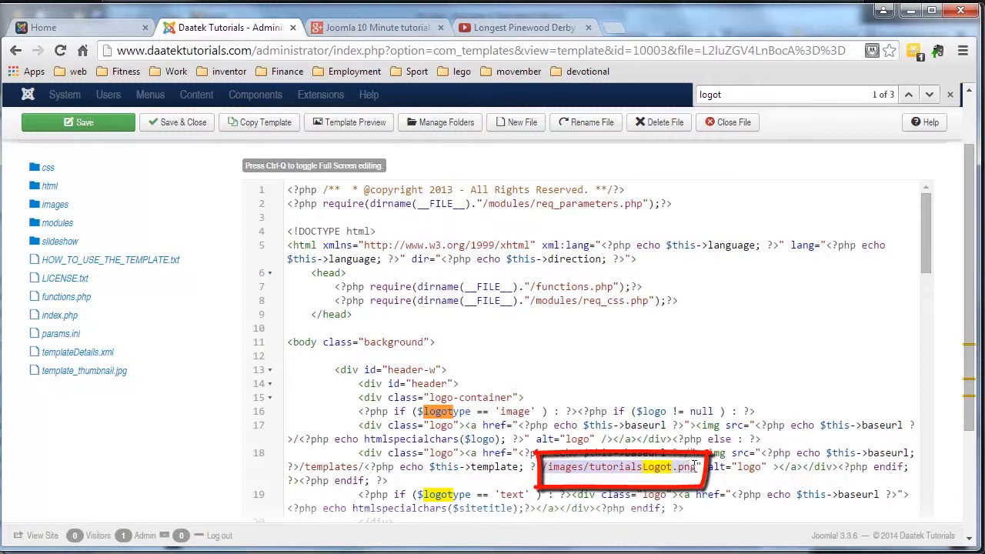
pyautogui.click(631, 470)
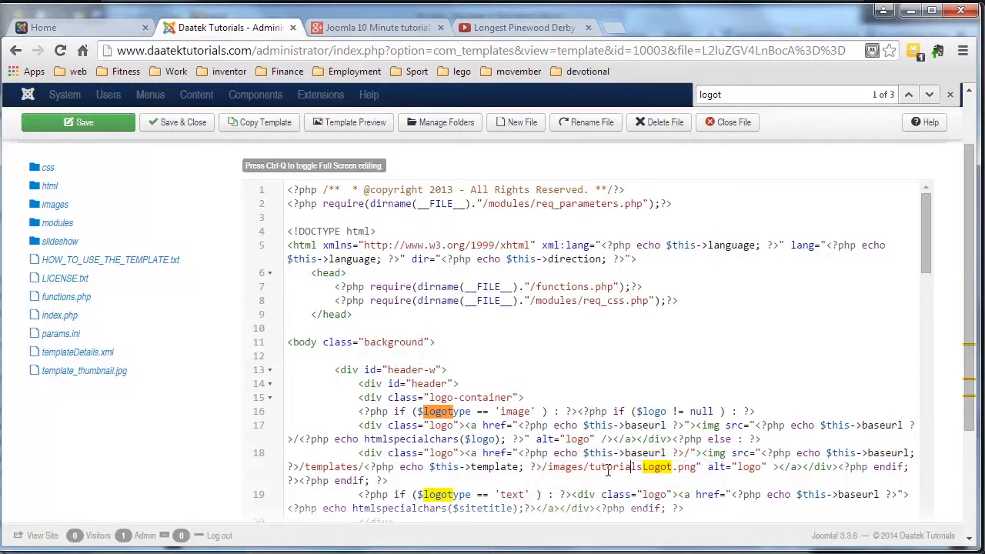
# Step: Change the PNG file name in the header logo's image path on line 18 to TutsLogo
pyautogui.moveTo(591, 468); pyautogui.dragTo(657, 471)
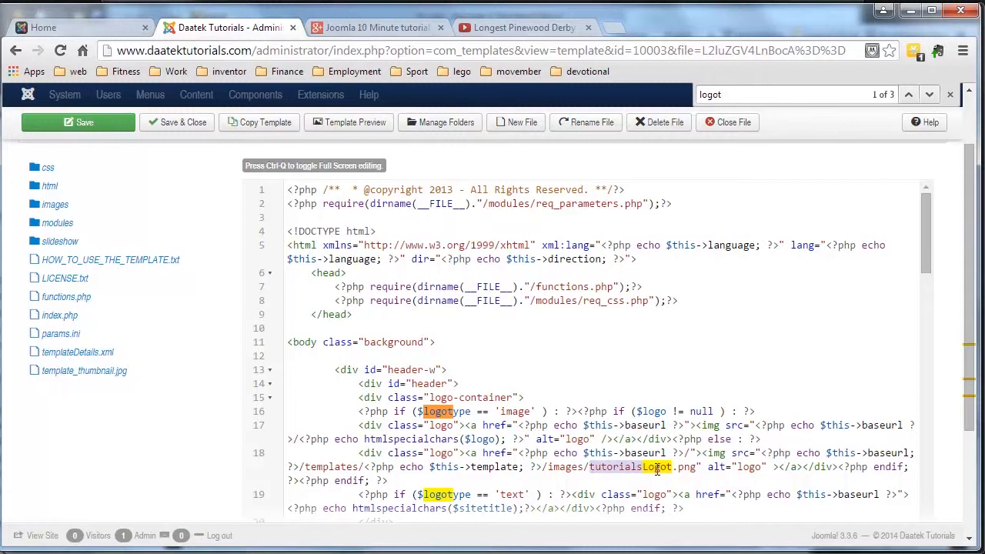
pyautogui.click(661, 460)
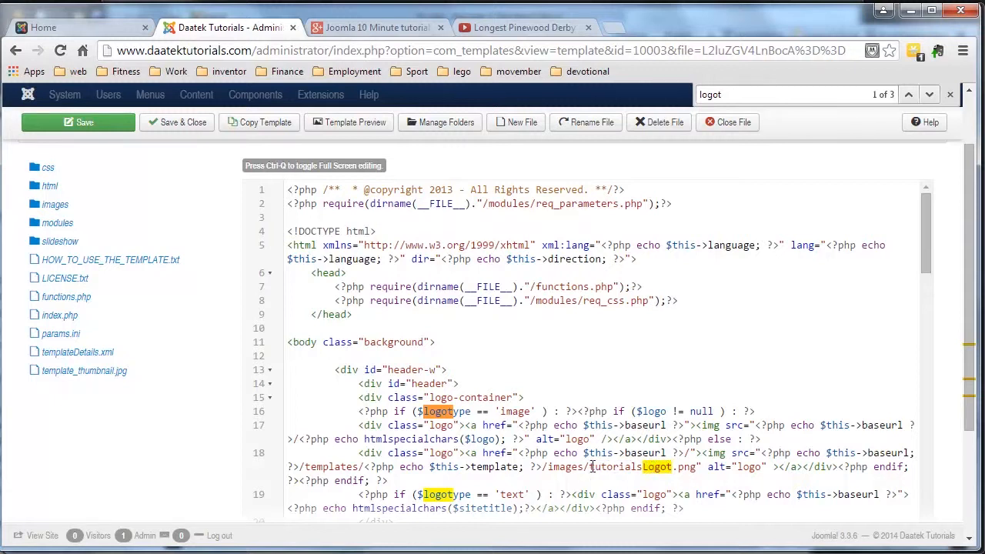
pyautogui.press('Delete')
pyautogui.press('Delete')
pyautogui.press('Delete')
pyautogui.press('Delete')
pyautogui.press('Delete')
pyautogui.press('Delete')
pyautogui.press('Delete')
pyautogui.press('Delete')
pyautogui.press('Delete')
pyautogui.press('Delete')
pyautogui.press('Delete')
pyautogui.press('Delete')
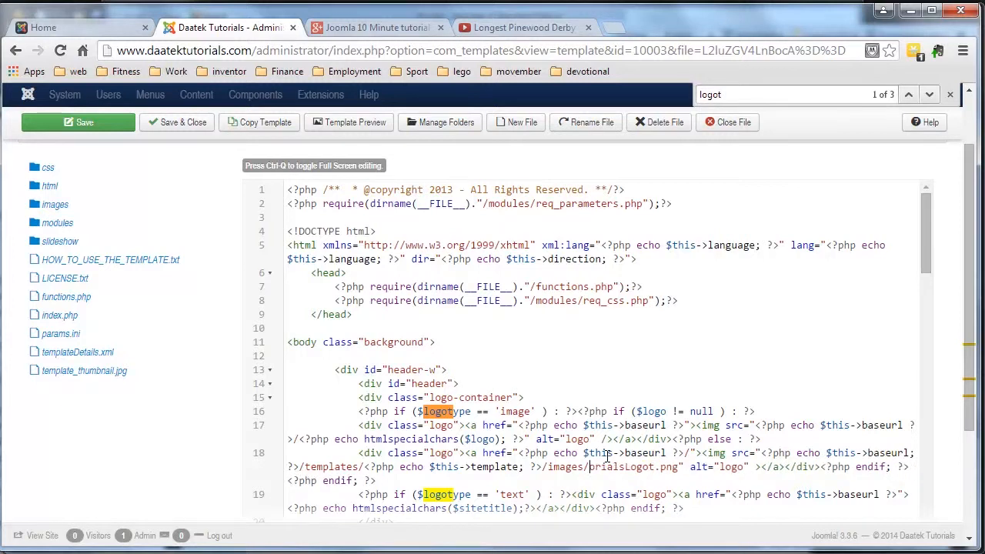
pyautogui.press('Delete')
pyautogui.press('Delete')
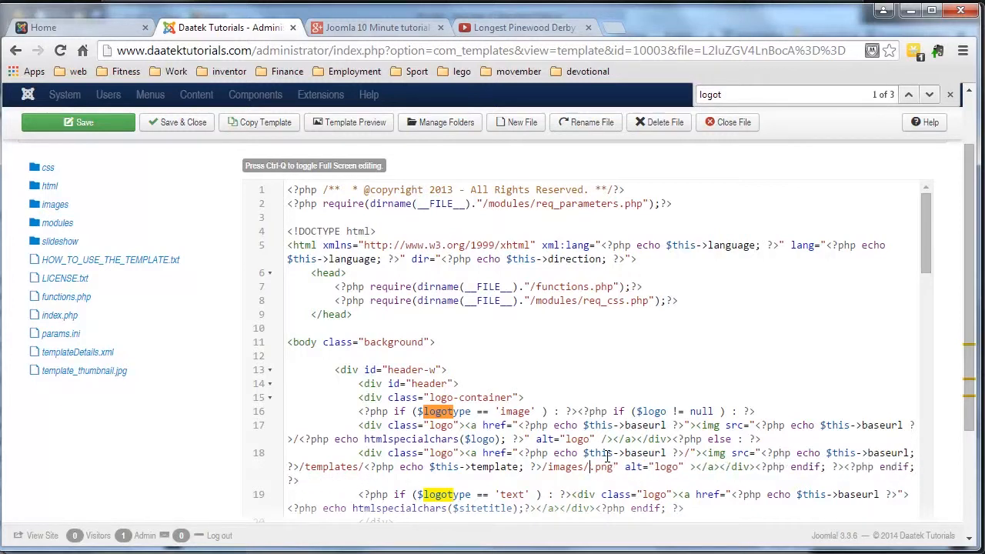
pyautogui.write('Tu')
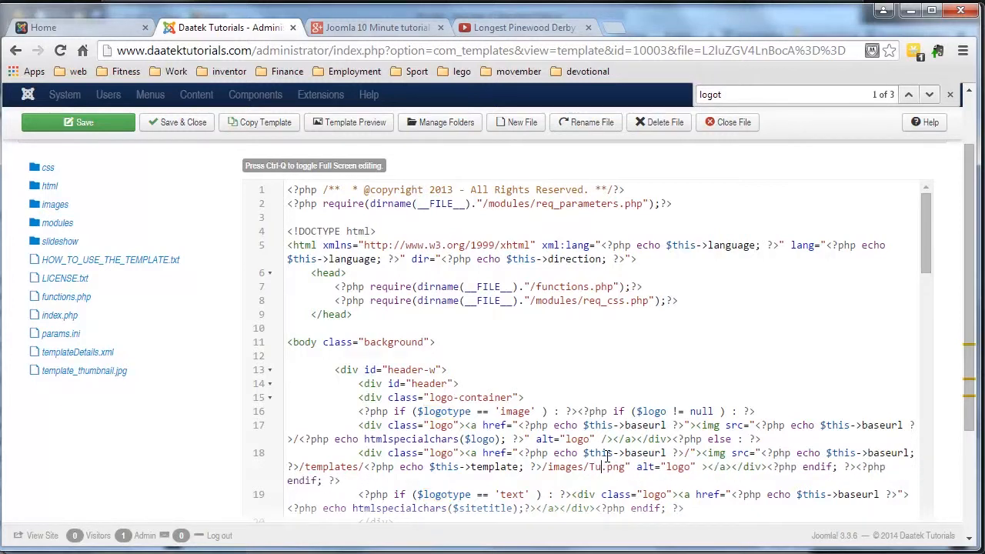
pyautogui.write('tsLogo')
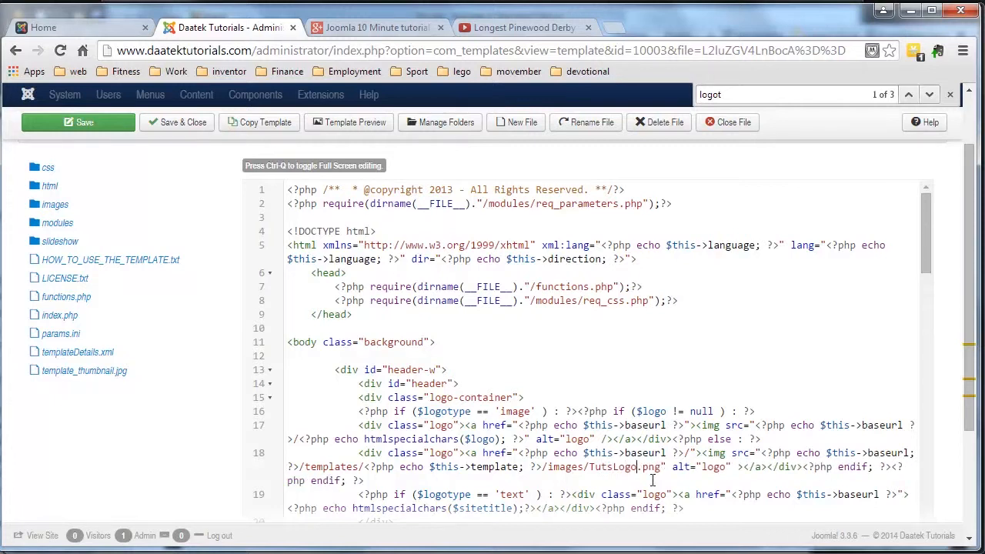
# Step: Save index.php and reload the site's home page to check the header logo
pyautogui.click(102, 129)
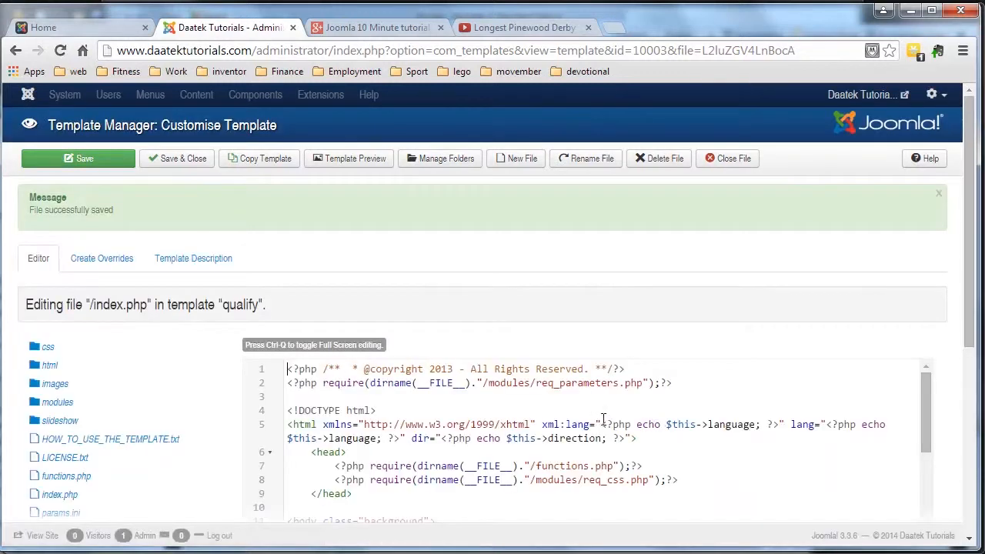
pyautogui.click(37, 27)
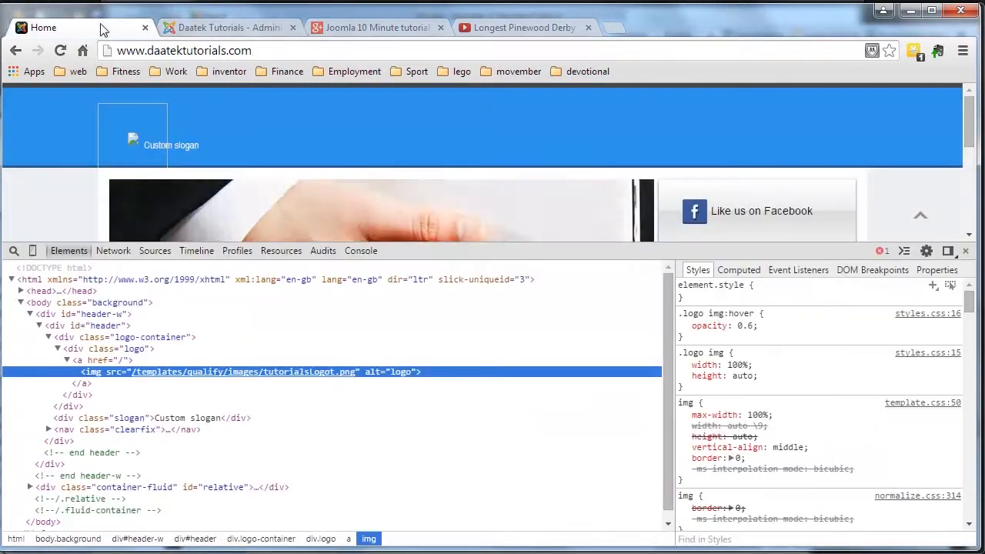
pyautogui.click(60, 50)
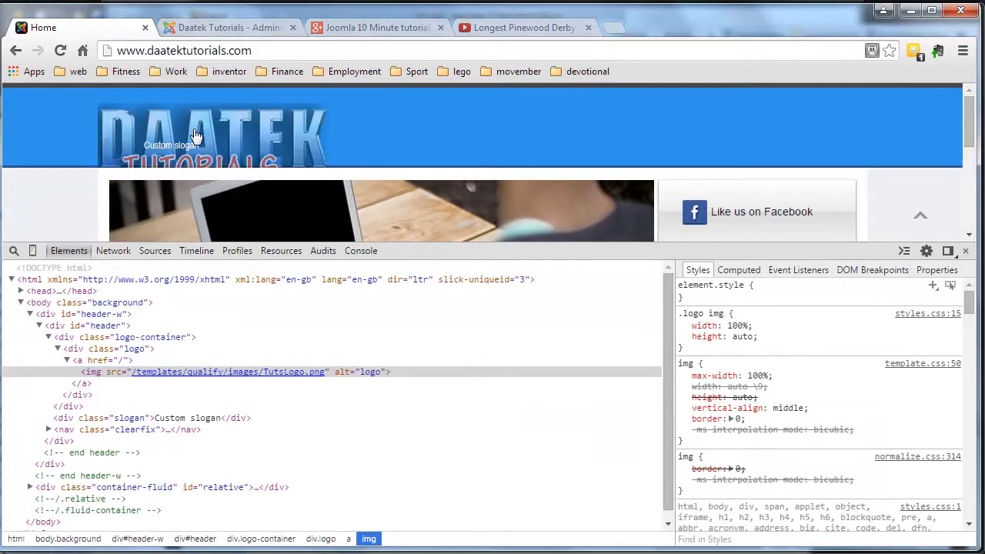
# Step: Return to the Template Manager and look through the index.php code from the header to the main-content section
pyautogui.click(210, 29)
pyautogui.scroll(-7, 485, 373)
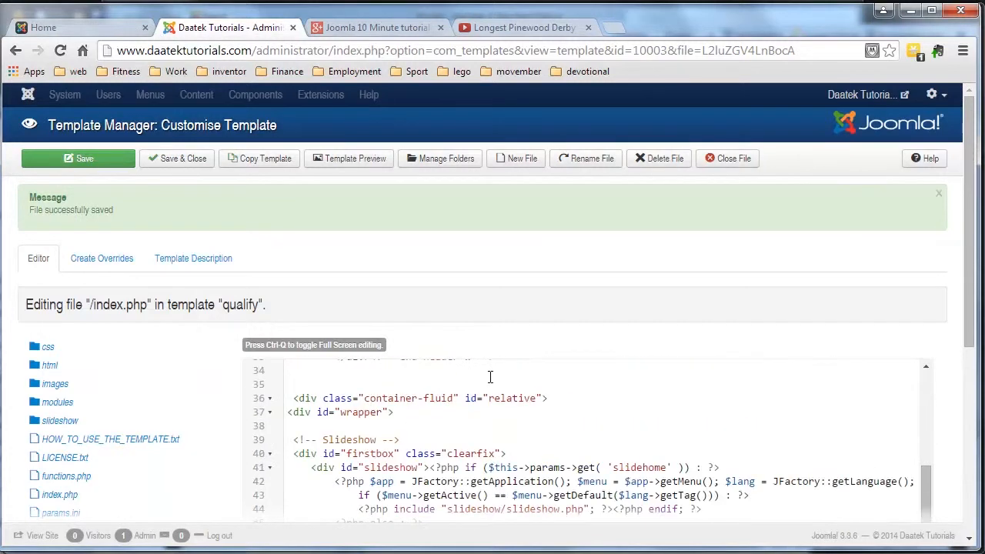
pyautogui.scroll(-7, 491, 377)
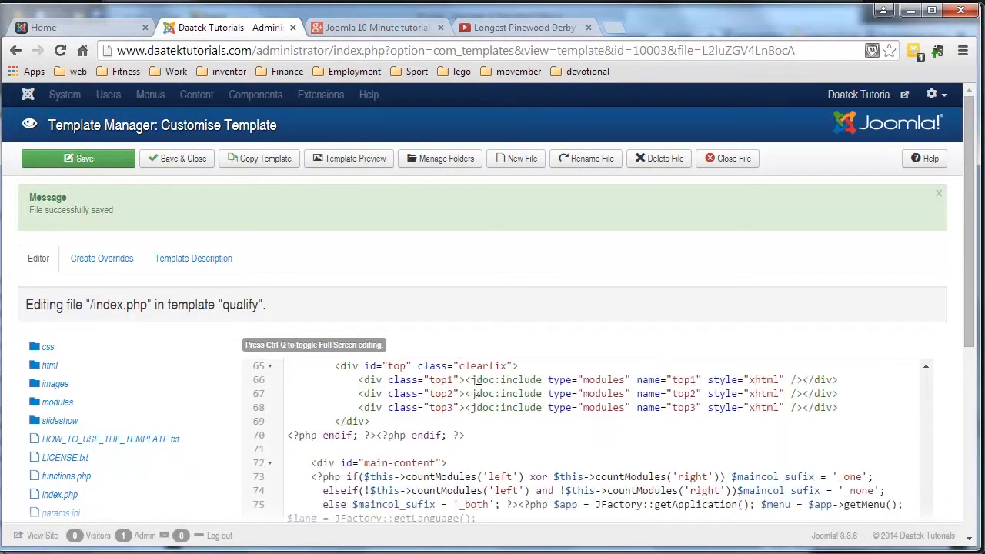
pyautogui.scroll(9, 478, 391)
pyautogui.scroll(5, 478, 391)
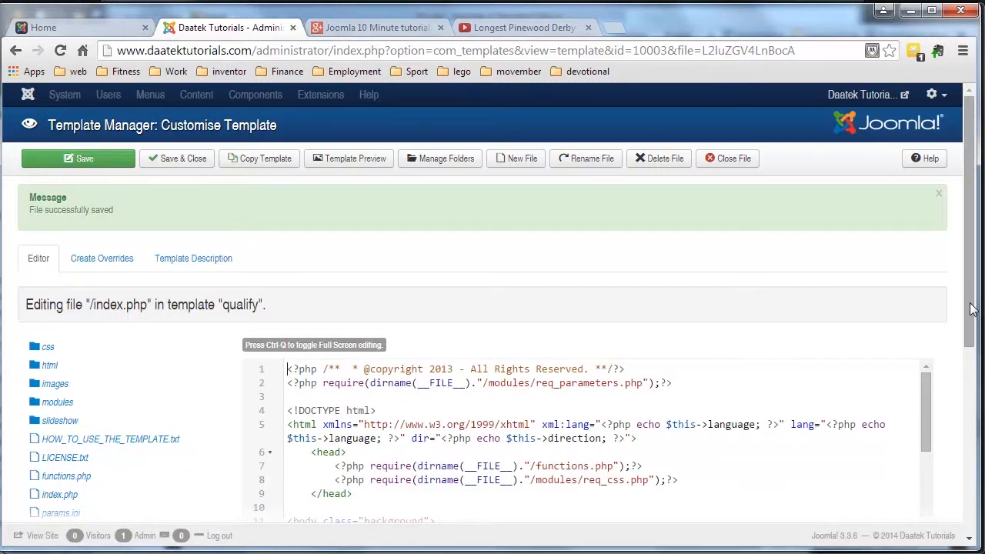
pyautogui.moveTo(971, 309); pyautogui.dragTo(971, 336)
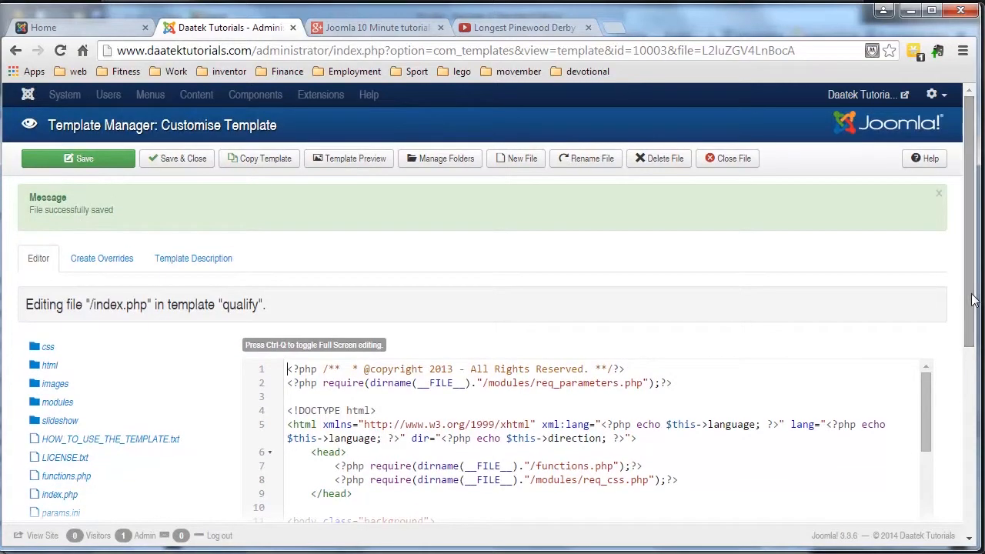